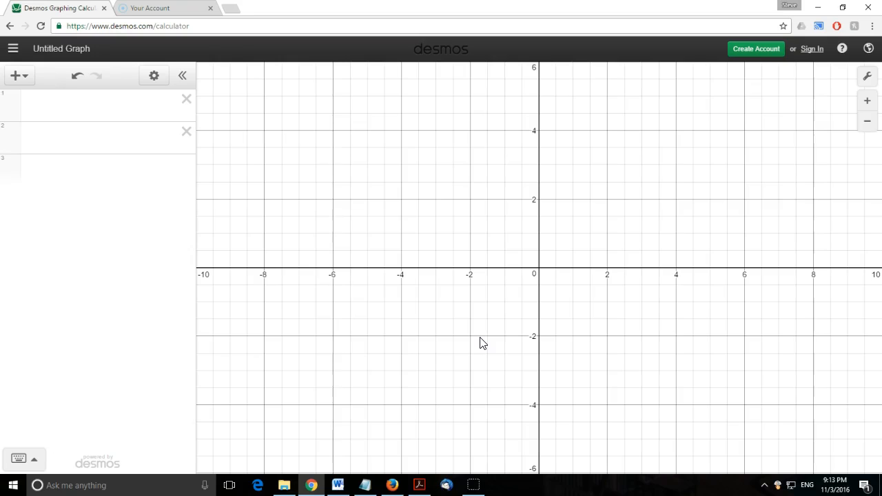
- Enter the function f(x) = 3x^2 + 2 as the first expression in the graphing calculator
left_click(338, 484)
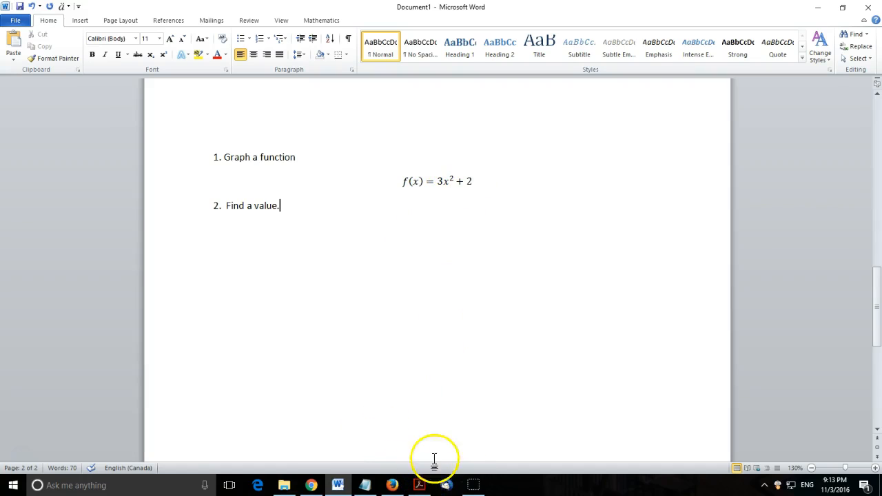
left_click(317, 489)
left_click(101, 117)
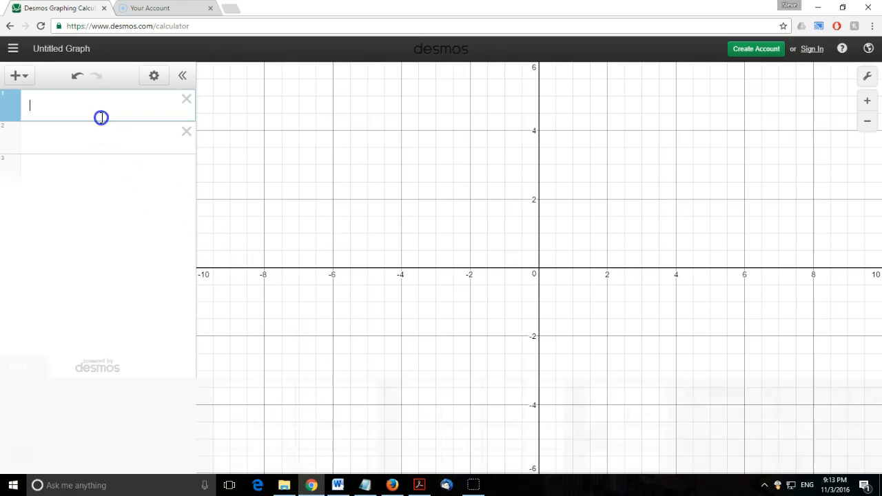
type("f(x) ")
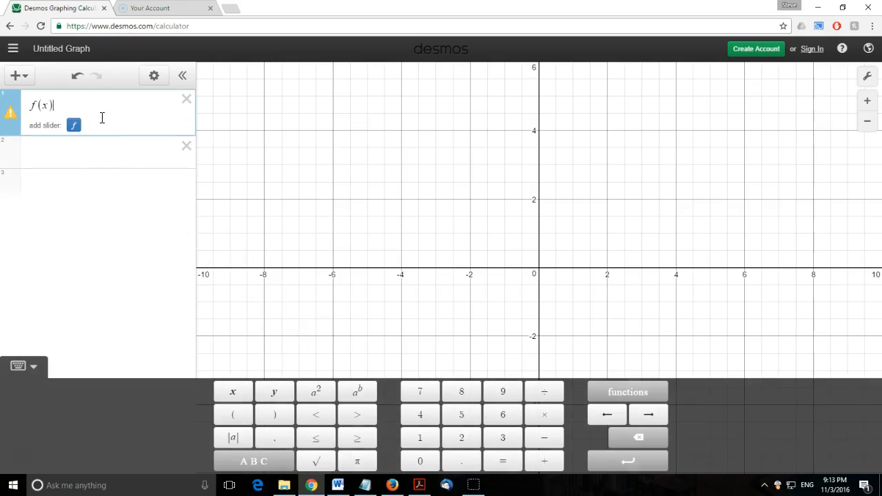
type("= 3x")
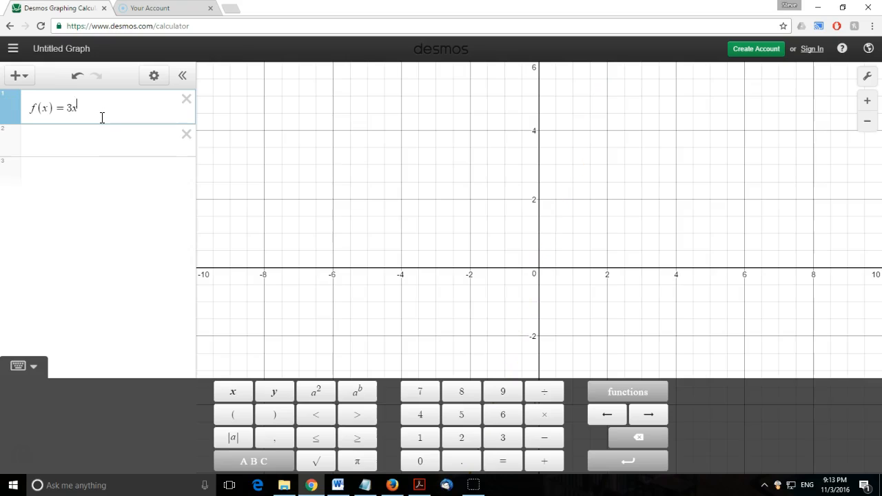
type("^2 + 2")
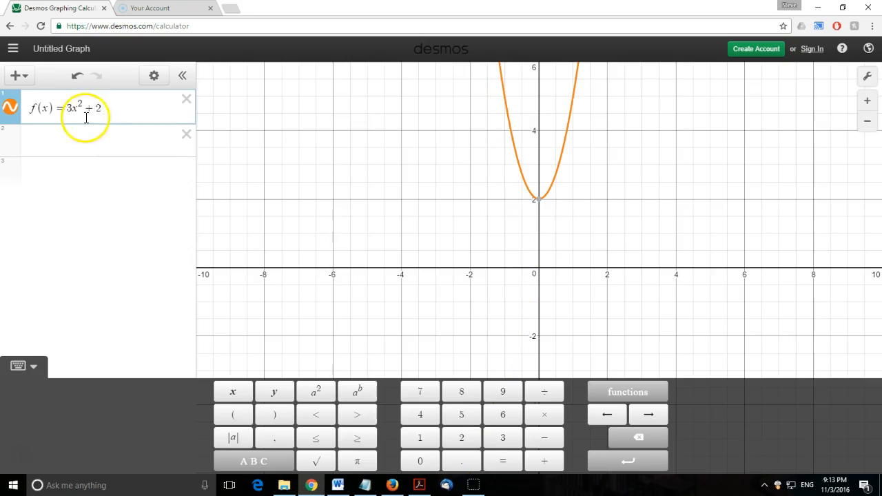
left_click_drag(53, 107, 24, 103)
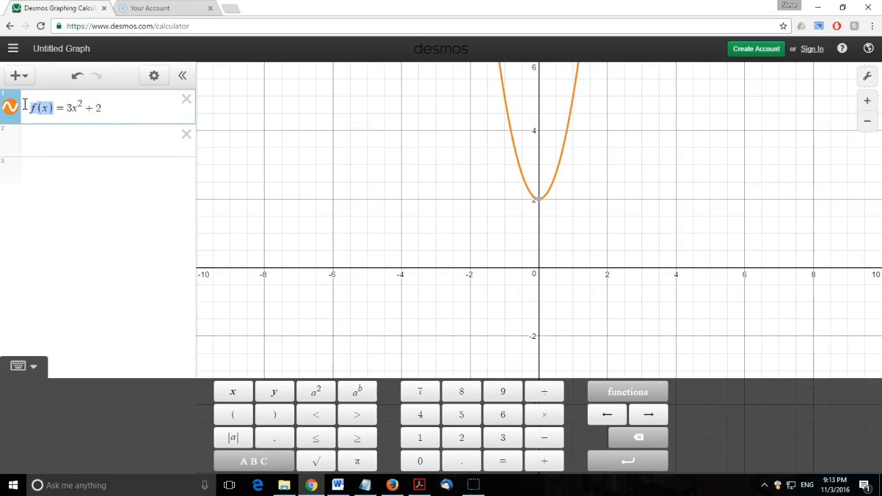
type("y")
key("BackSpace")
type("f(x)")
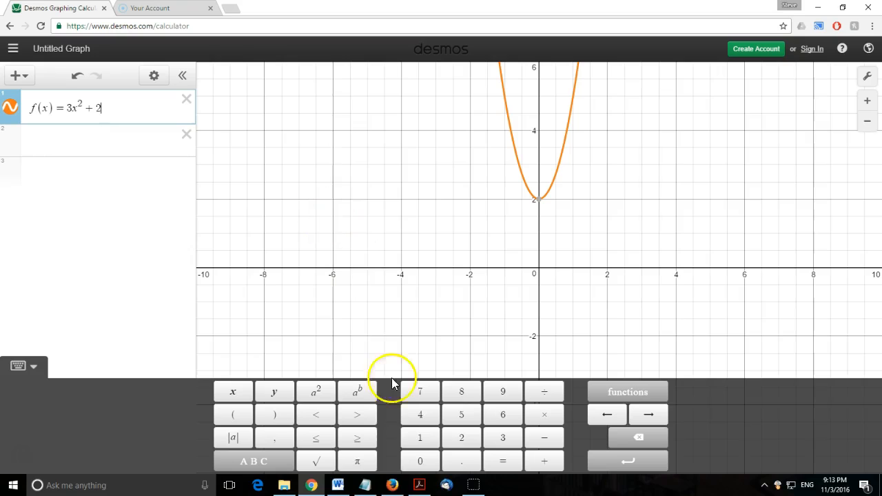
- Snip the region of the graph around the parabola with the Snipping Tool and copy the snip
mouse_move(340, 486)
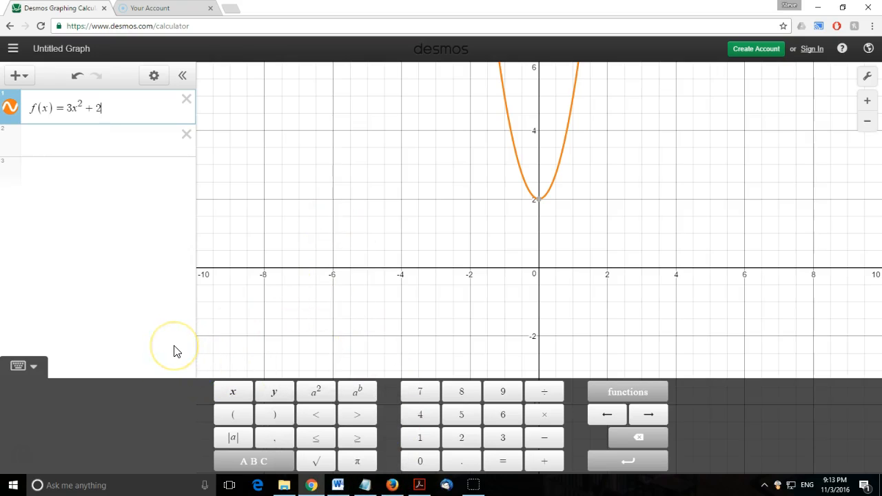
left_click(174, 318)
key("ctrl+alt+s")
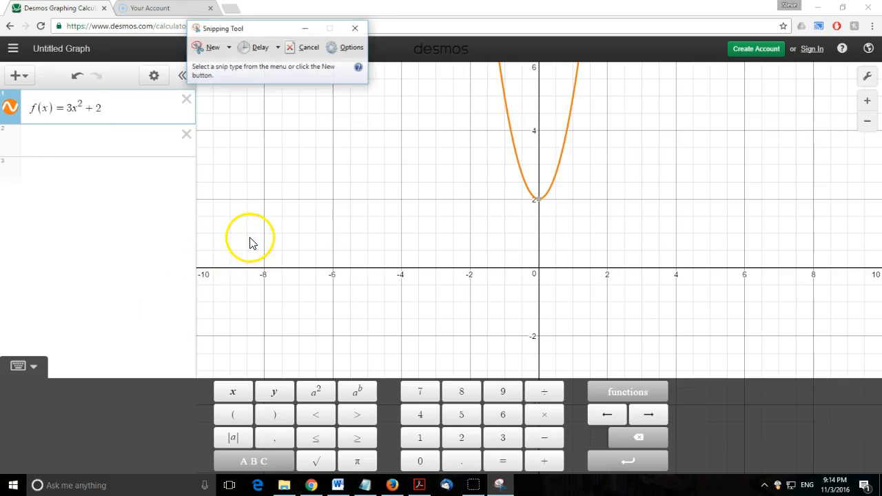
left_click(213, 54)
left_click_drag(428, 62, 670, 228)
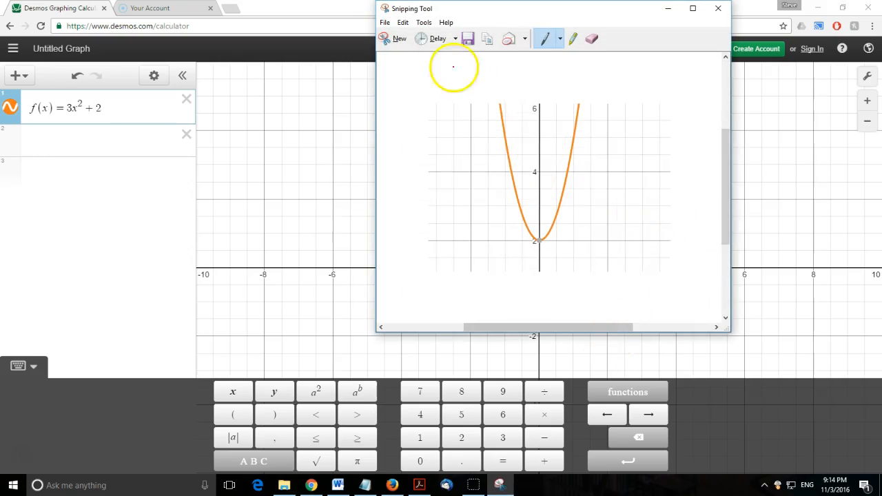
left_click(402, 25)
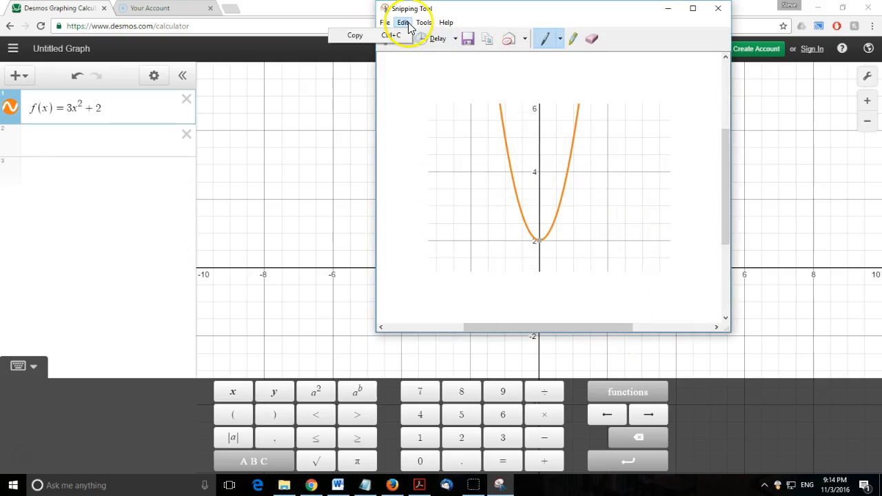
left_click(399, 37)
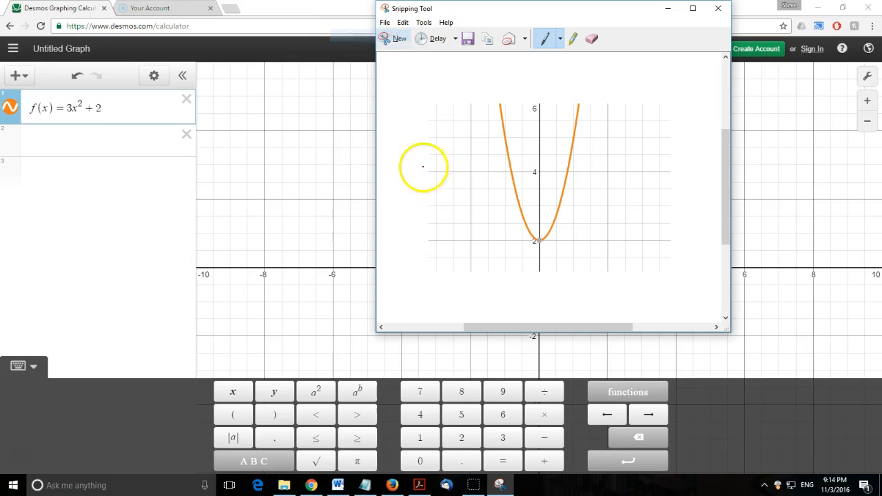
- Switch to Word, paste the graph snip on a new line below the f(x) equation, and centre it
left_click(338, 485)
left_click(485, 178)
key("Return")
key("ctrl+v")
left_click(356, 296)
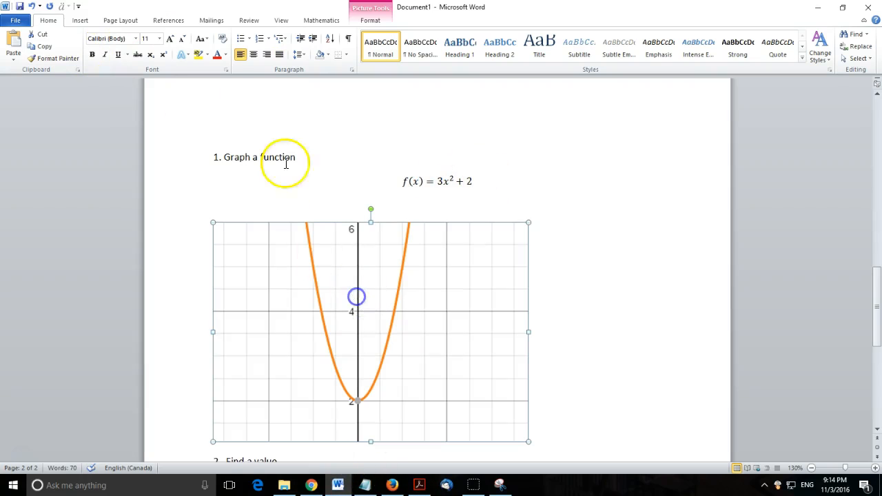
left_click(253, 55)
- Copy the f(x) = 3x² + 2 equation and paste it below the 'Find a value.' line
left_click(640, 279)
scroll(626, 288, "down", 2)
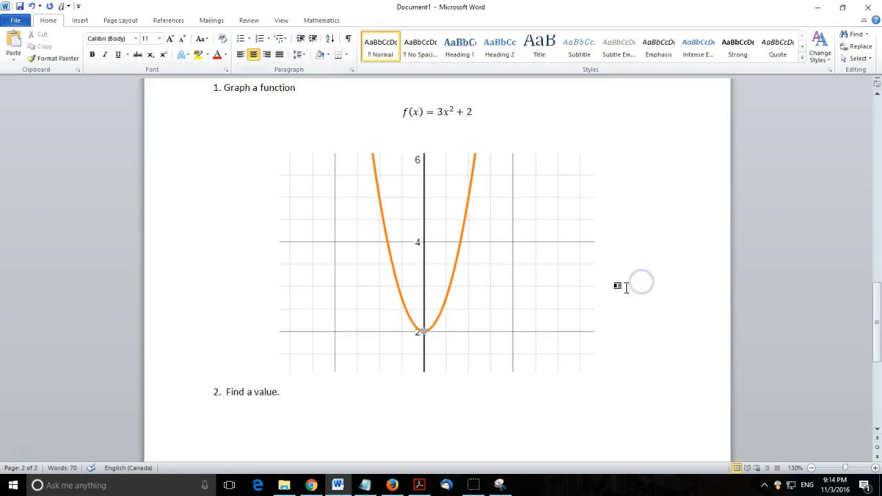
key("Return")
scroll(734, 282, "up", 1)
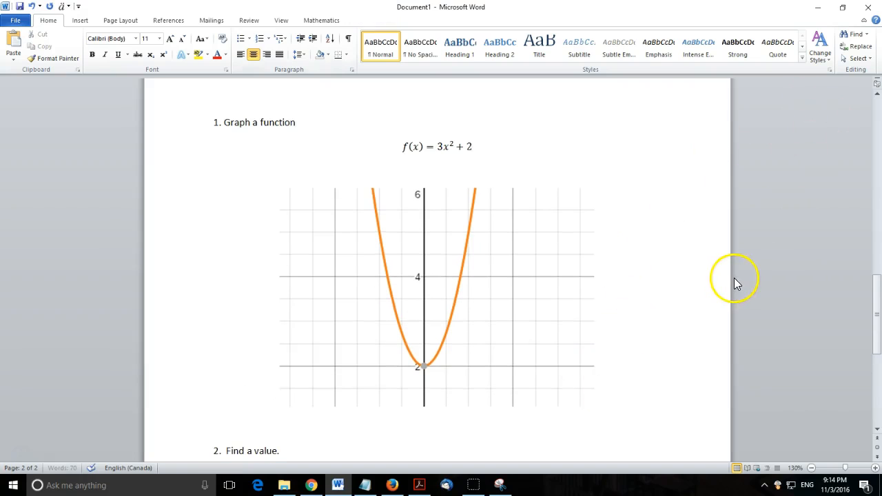
left_click_drag(498, 151, 377, 150)
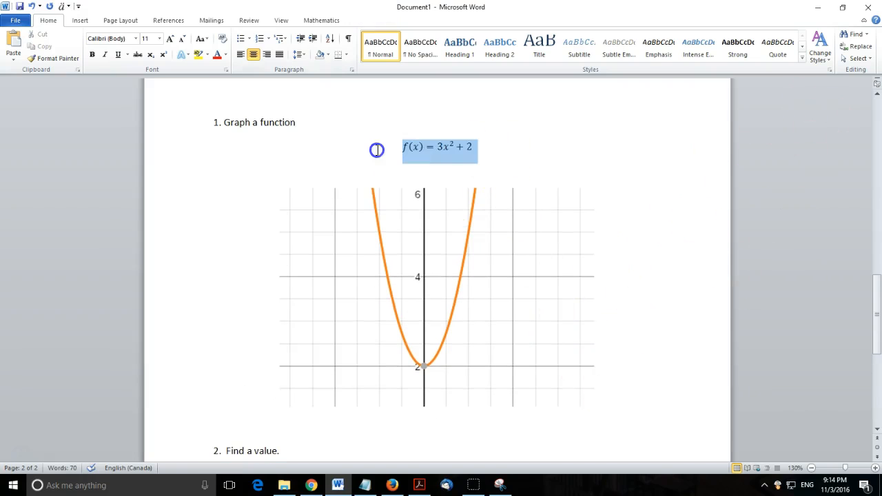
scroll(331, 374, "down", 3)
left_click(331, 376)
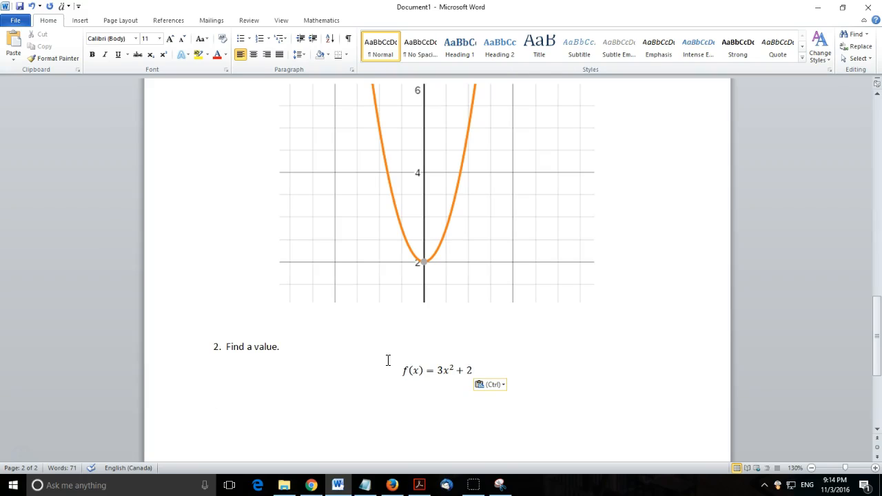
left_click(438, 372)
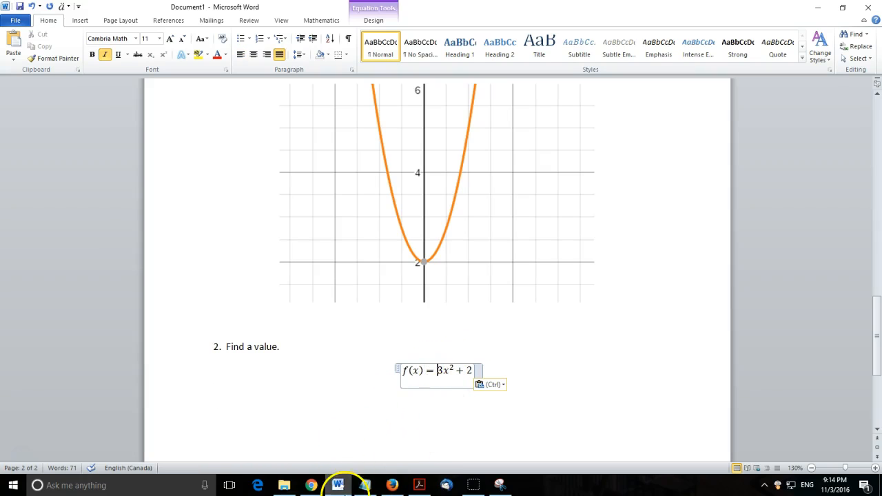
- Switch to the calculator and convert the f(x) expression into a table of values
left_click(311, 484)
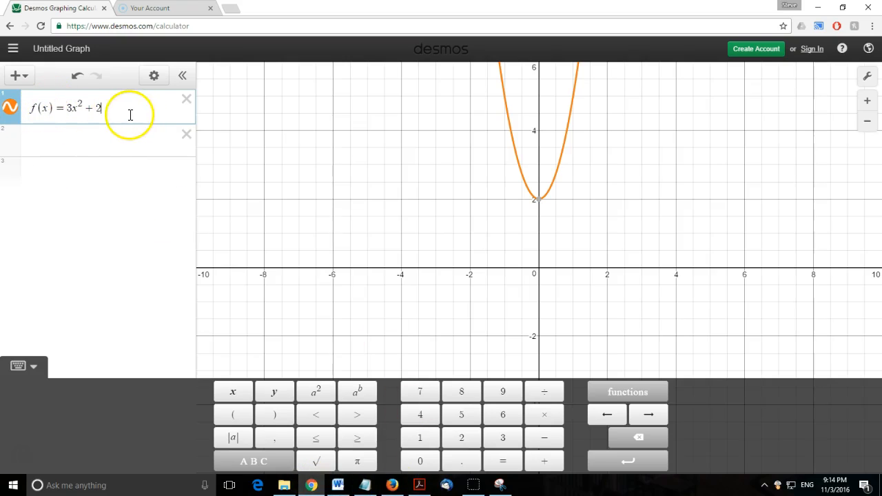
left_click(154, 79)
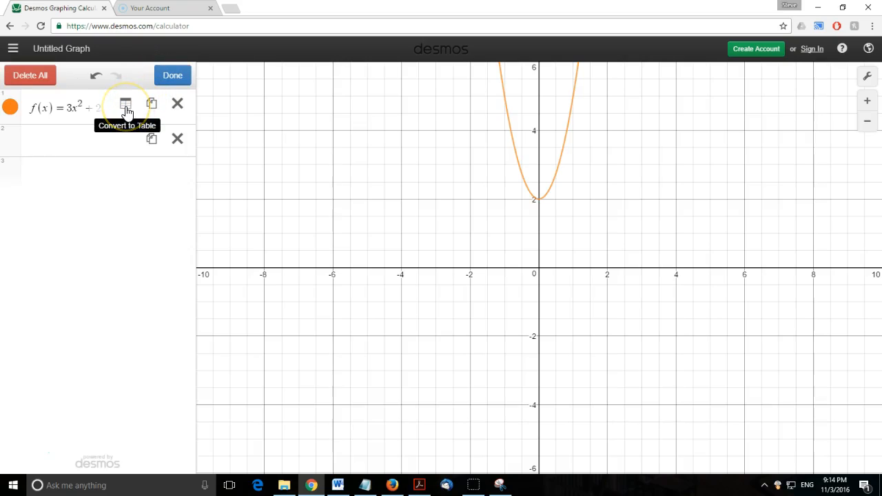
left_click(127, 111)
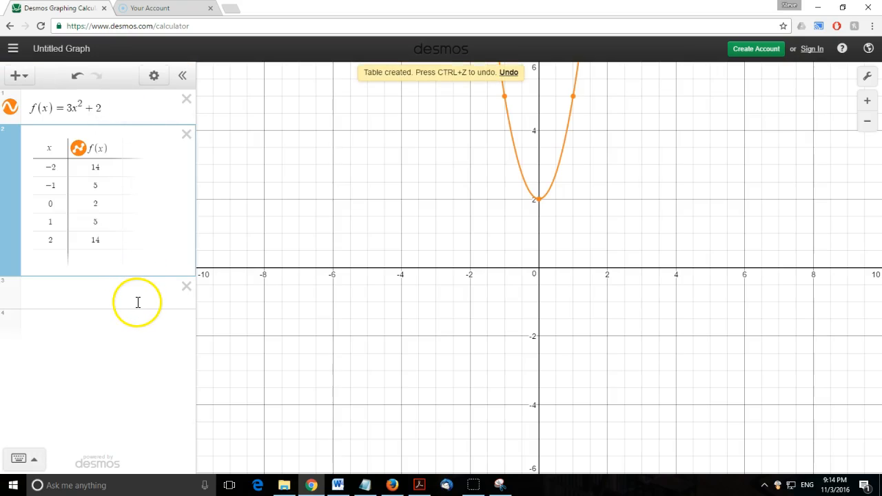
- Switch to Word and insert a new equation reading f(4) = below the pasted equation
left_click(337, 485)
left_click(516, 412)
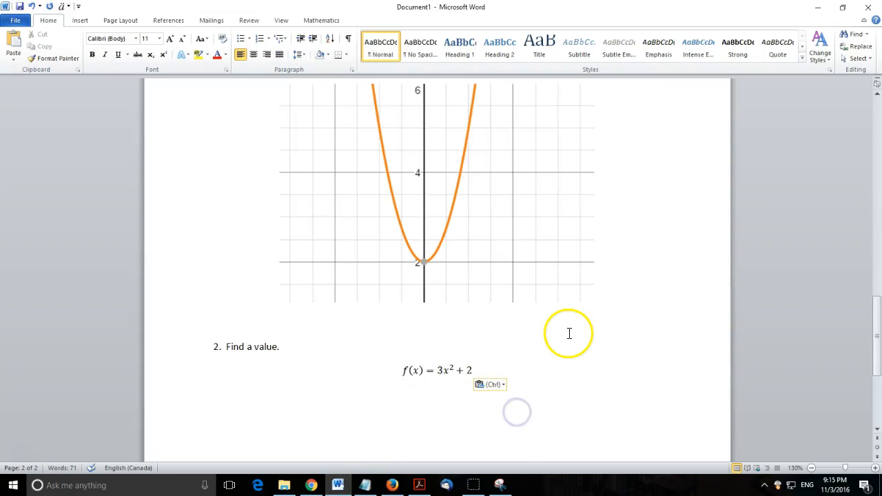
key("alt+equal")
type("f(4) =")
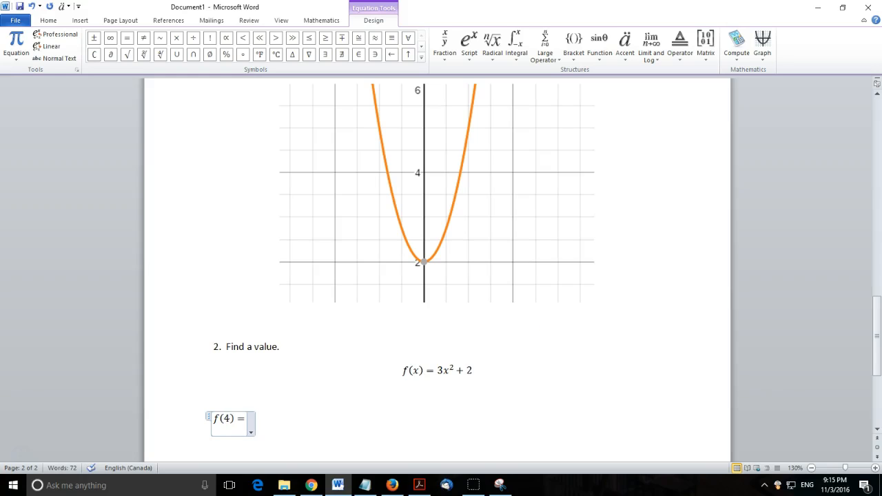
- Switch to the calculator and set the table's first x value to 4
left_click(312, 483)
left_click(41, 168)
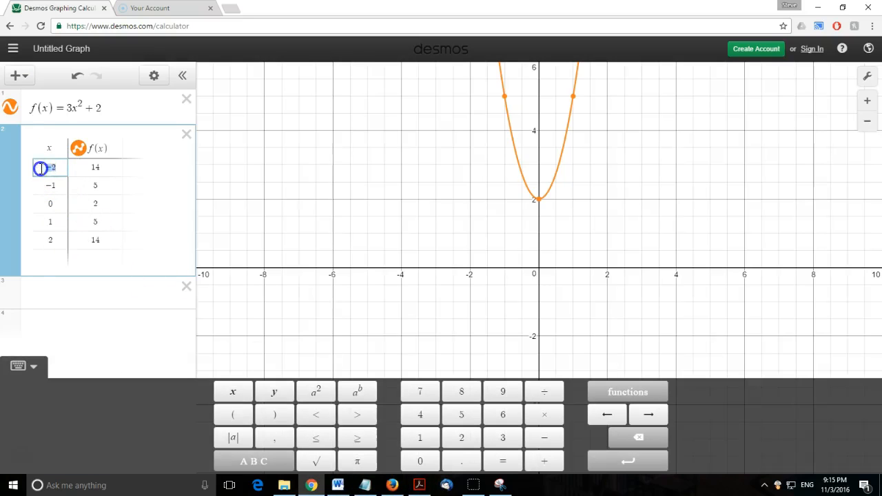
type("4")
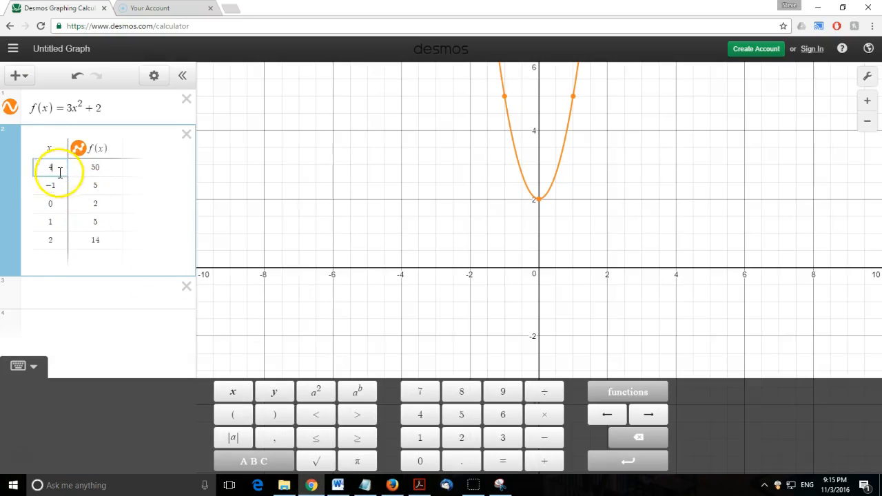
left_click(90, 174)
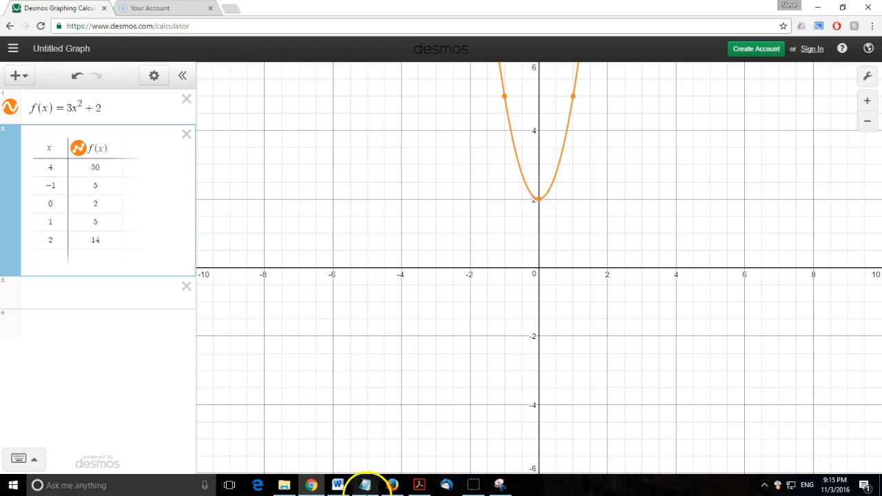
- Complete the equation as f(4) = 50 and insert a new equation f(−6) = on the next line
left_click(338, 485)
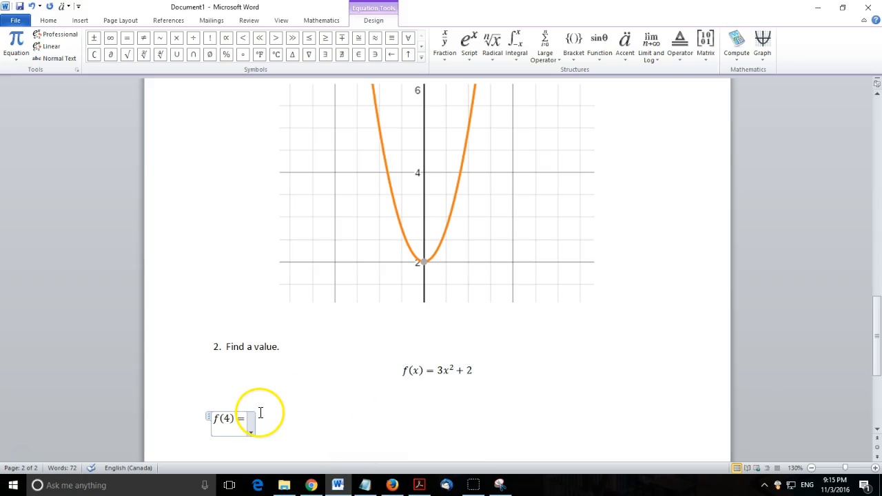
left_click(325, 417)
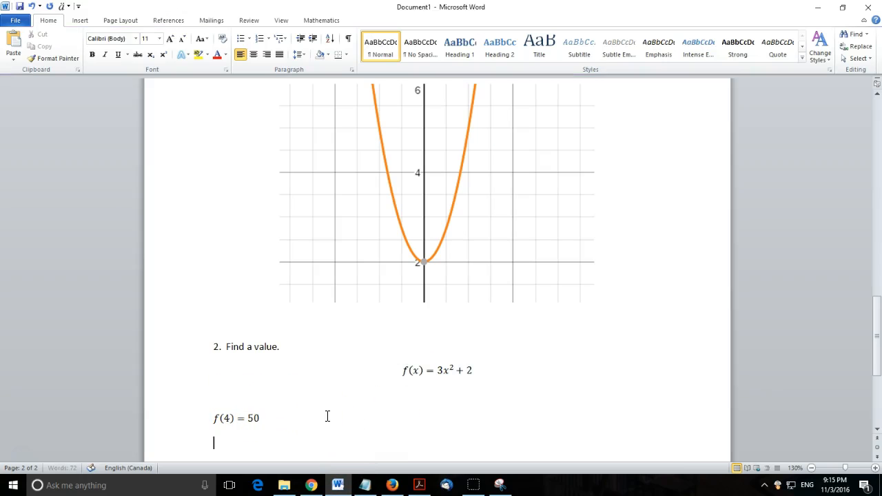
key("alt+equal")
type("f")
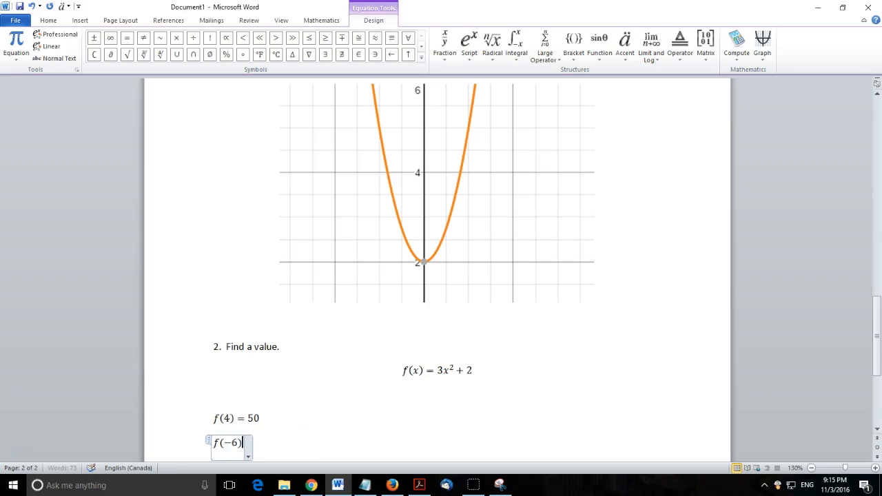
- Switch to the calculator and change the table's fourth x value to -6
left_click(312, 485)
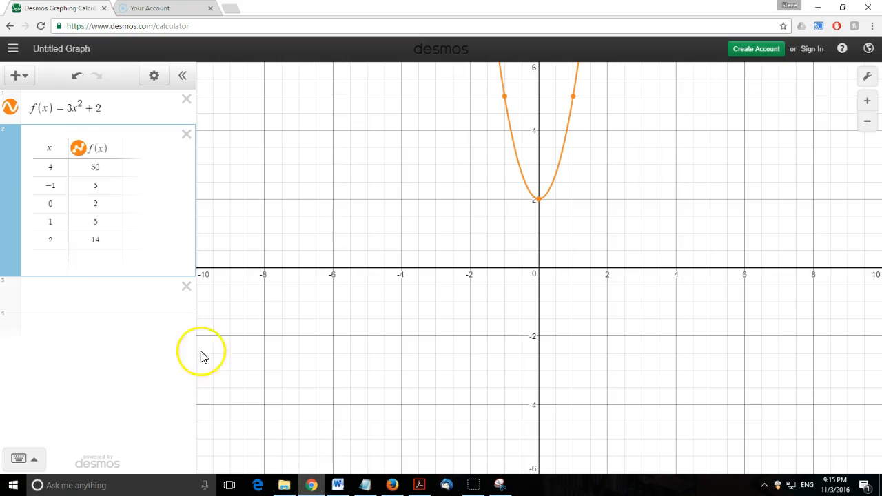
left_click(49, 220)
key("BackSpace")
type("-6")
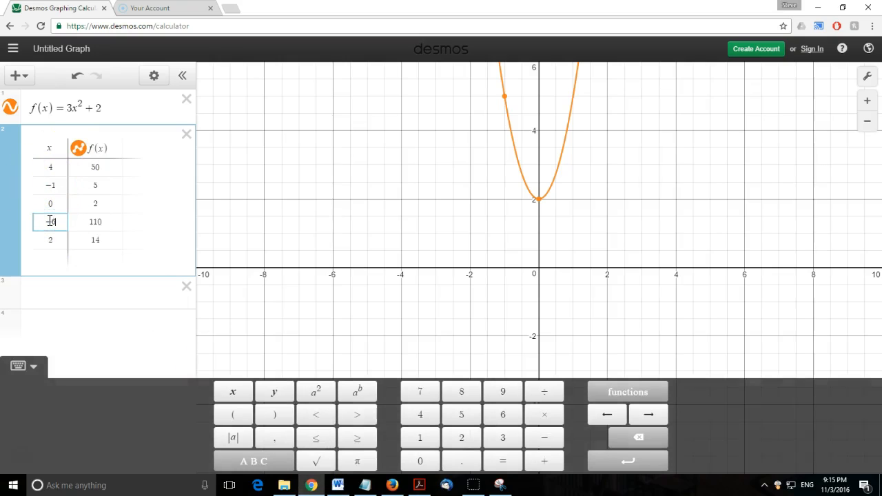
left_click(98, 222)
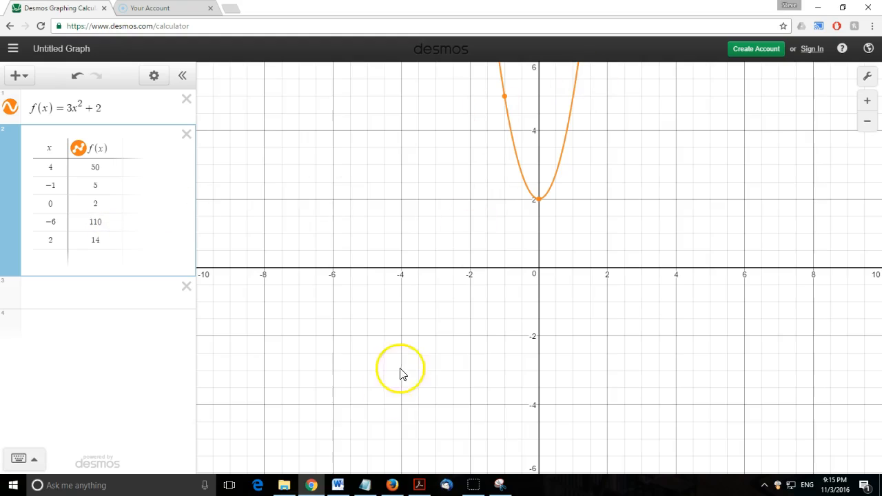
- Switch to Word and complete the second equation as f(−6) = 110
left_click(311, 485)
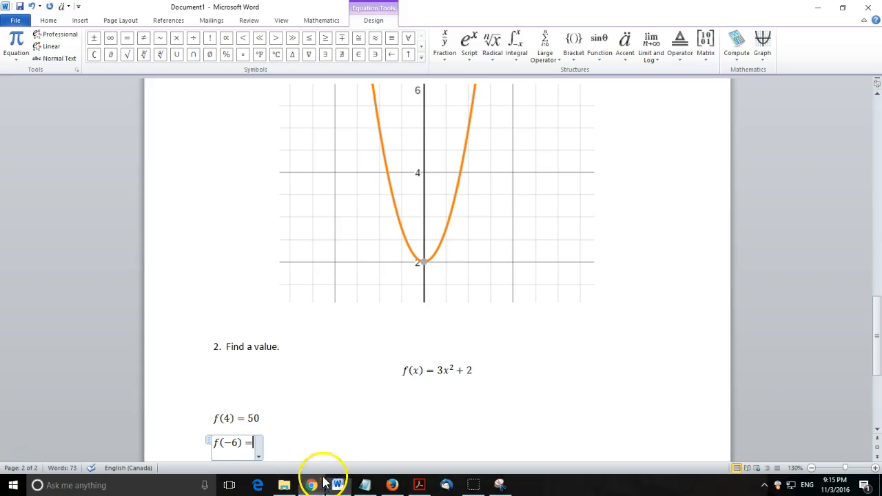
left_click(333, 436)
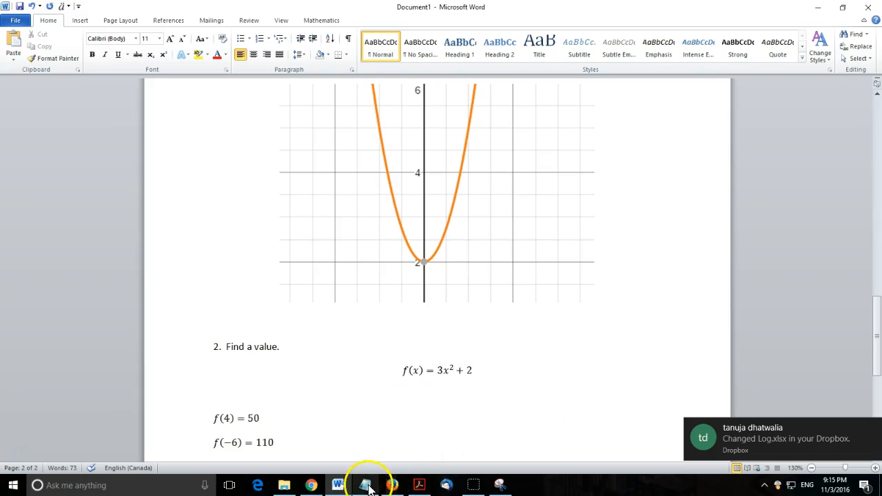
- Switch to the Unit 2 Forum page in Firefox
left_click(392, 485)
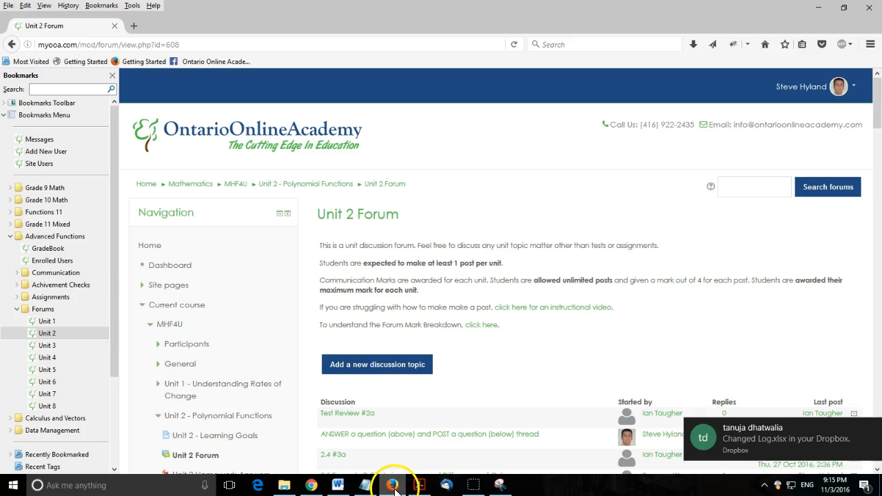
- Review the calculator table, the Word document and the Unit 2 Forum page in turn
left_click(313, 486)
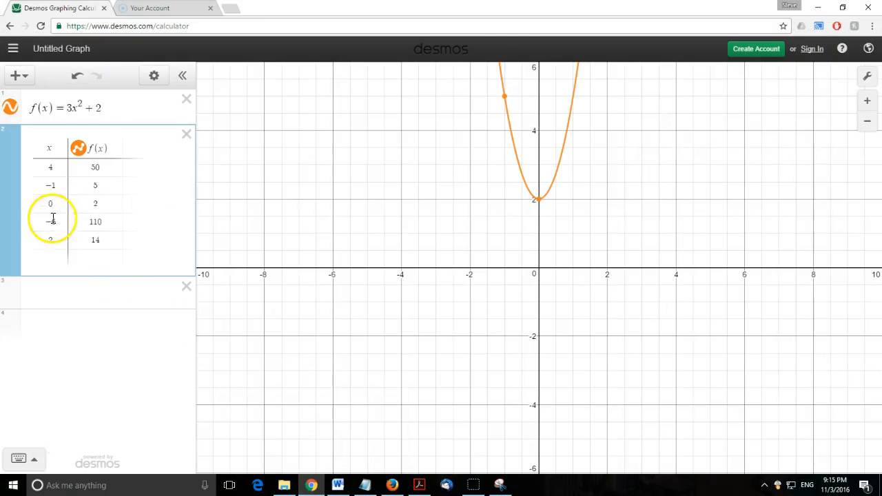
left_click(94, 226)
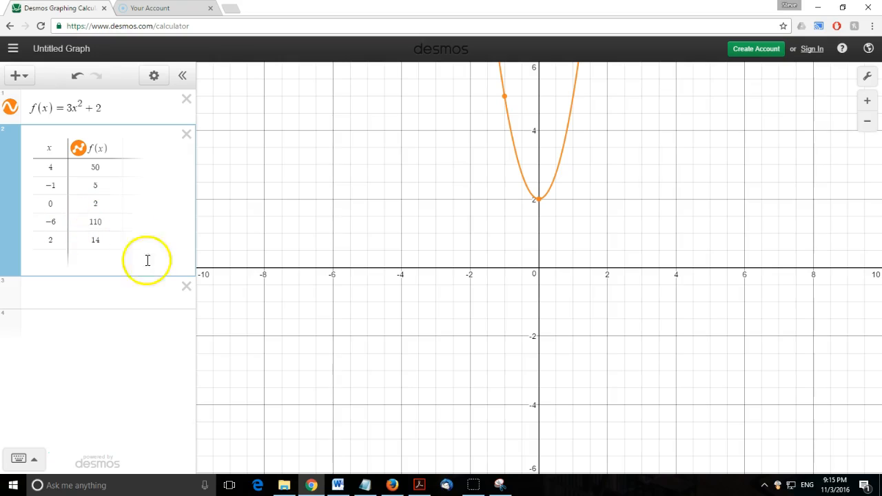
left_click(337, 484)
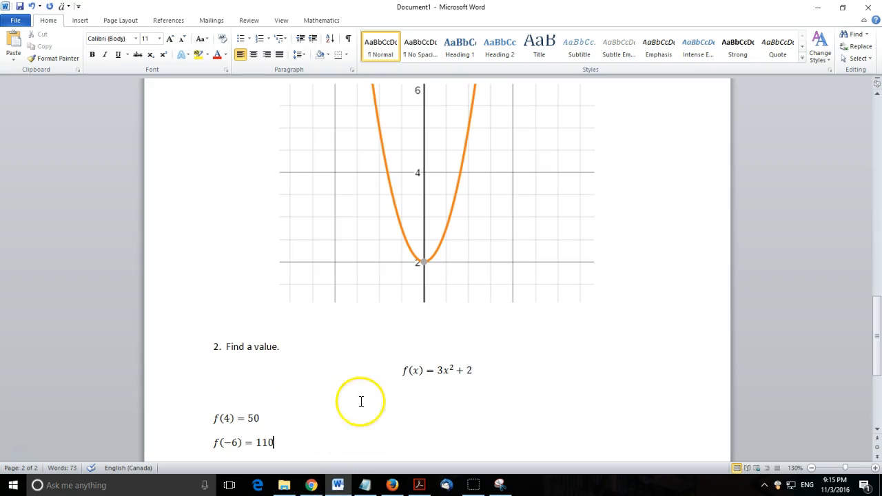
left_click(392, 484)
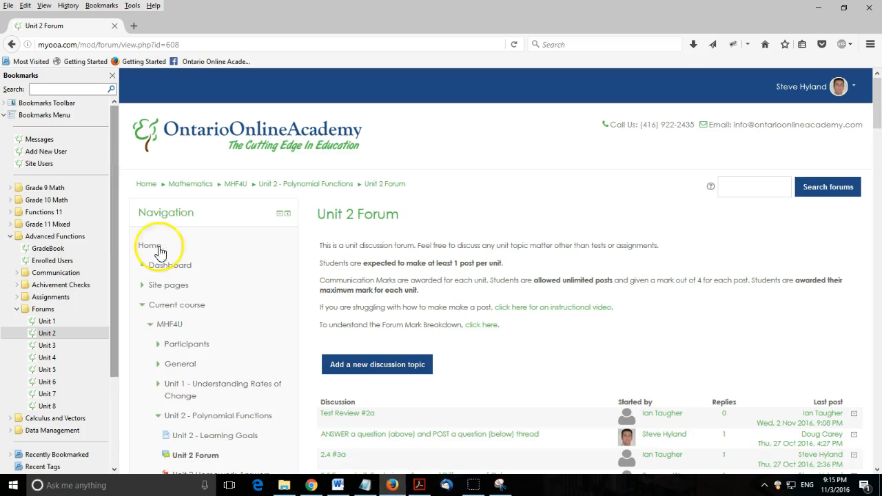
- Switch to the calculator and open the expression list's edit mode
left_click(310, 484)
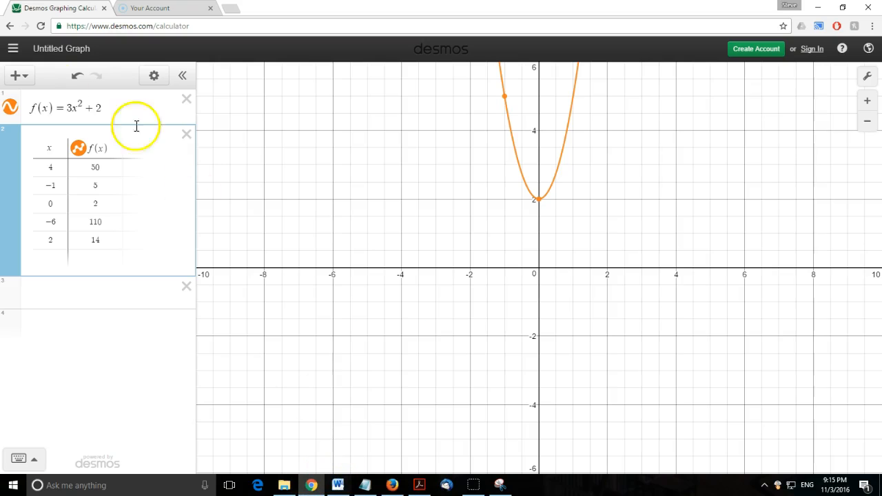
left_click(156, 76)
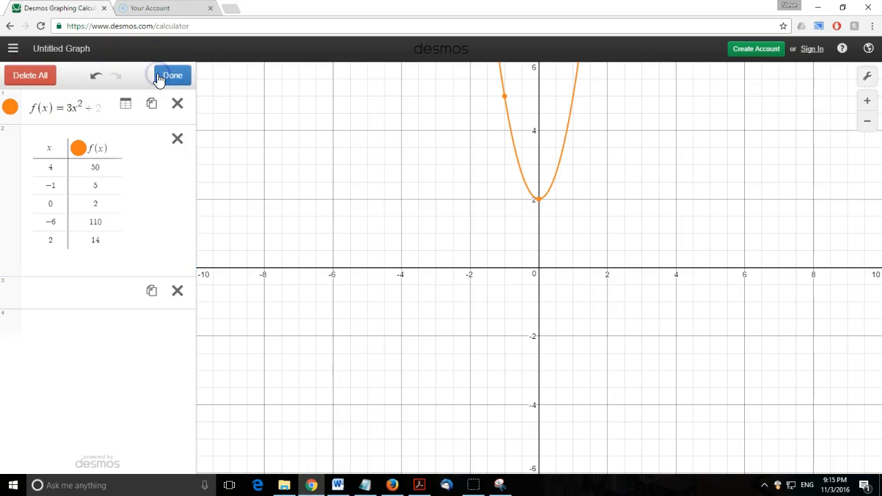